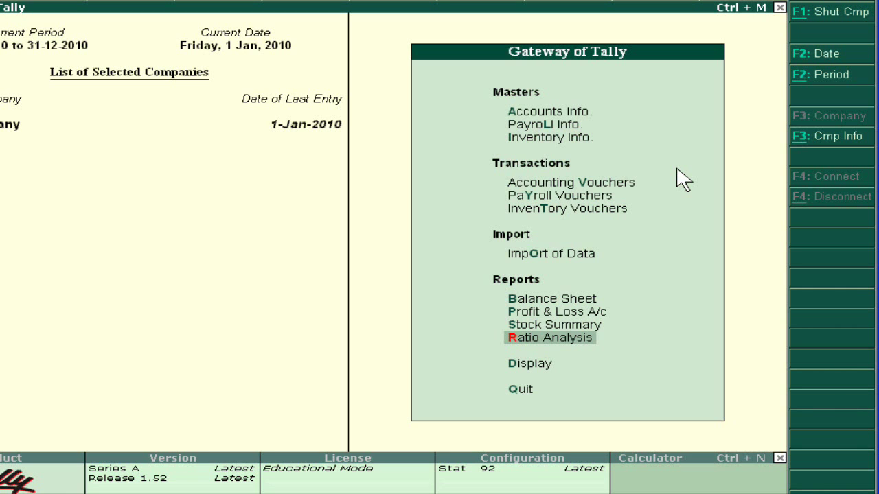
Open Good Company's Ratio Analysis report for 1-Jan-2010 from the Reports list
key("Up")
key("Up")
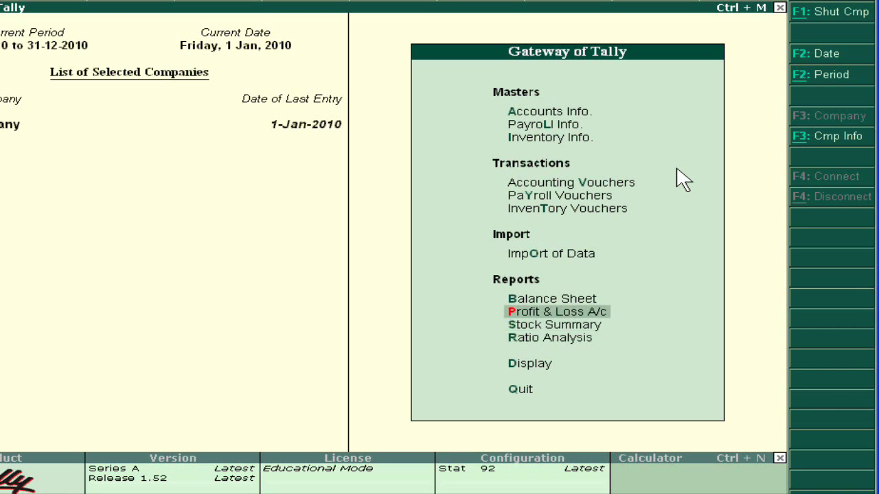
key("Up")
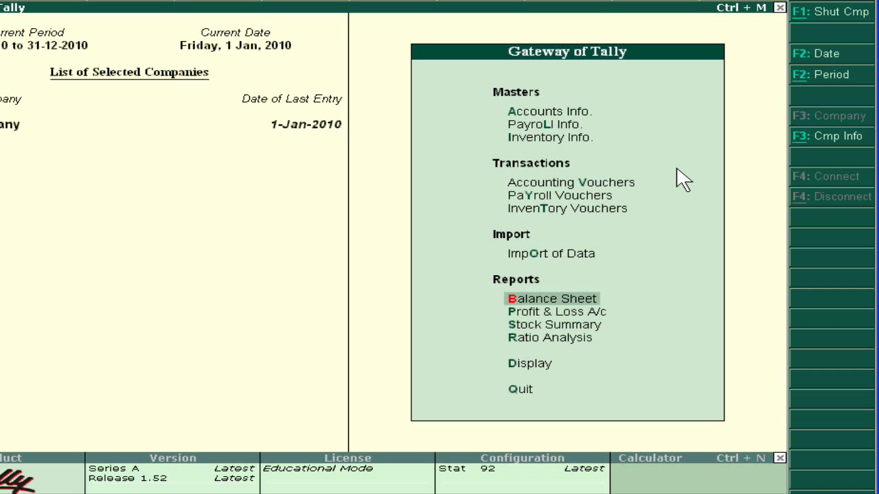
key("Down")
key("Down")
key("Down")
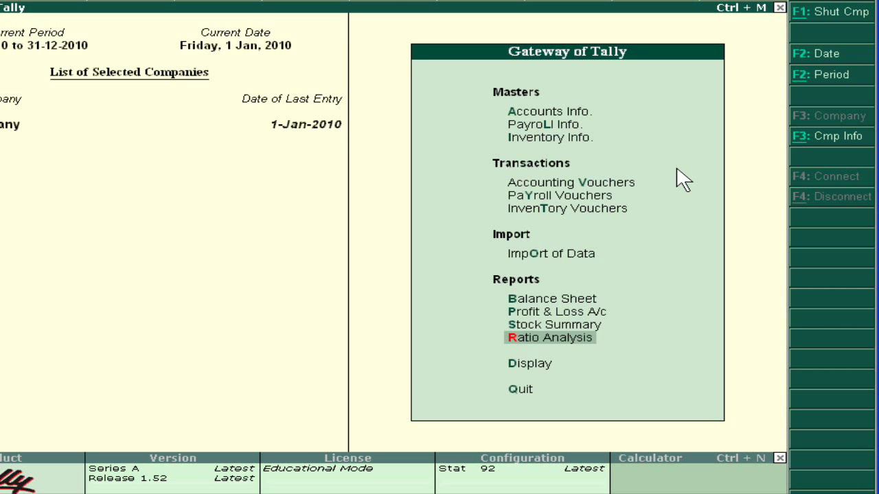
key("Return")
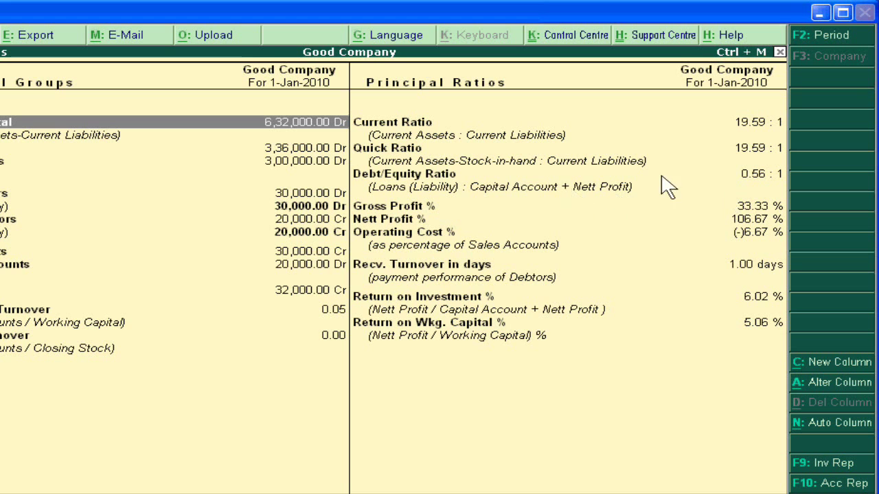
Drill from the Debt/Equity Ratio into its Balance Sheet, then close back to Gateway of Tally
left_click(452, 177)
left_click(451, 176)
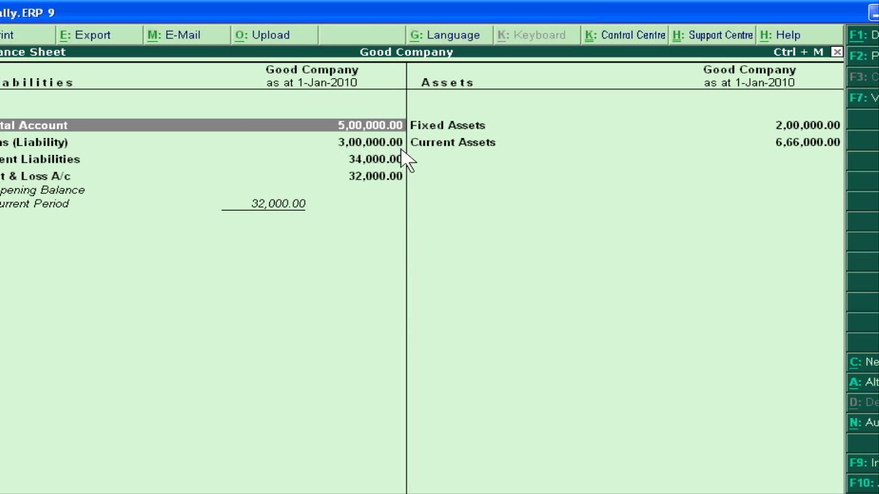
key("Escape")
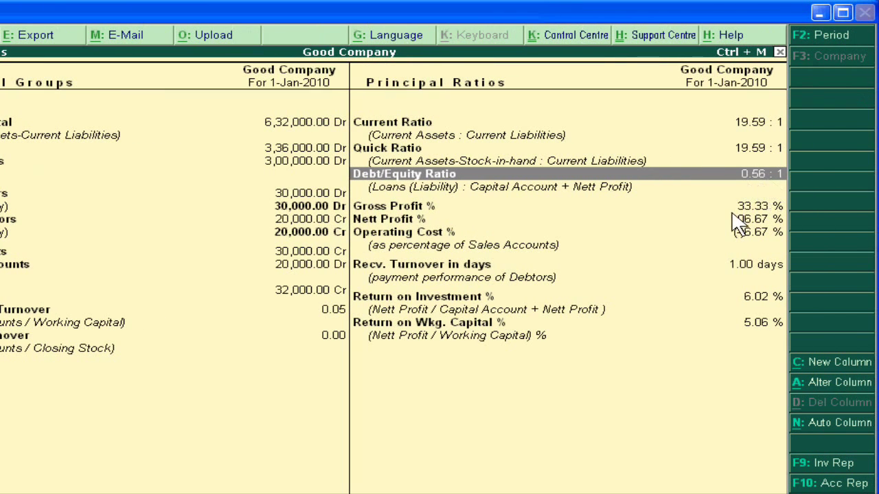
key("Escape")
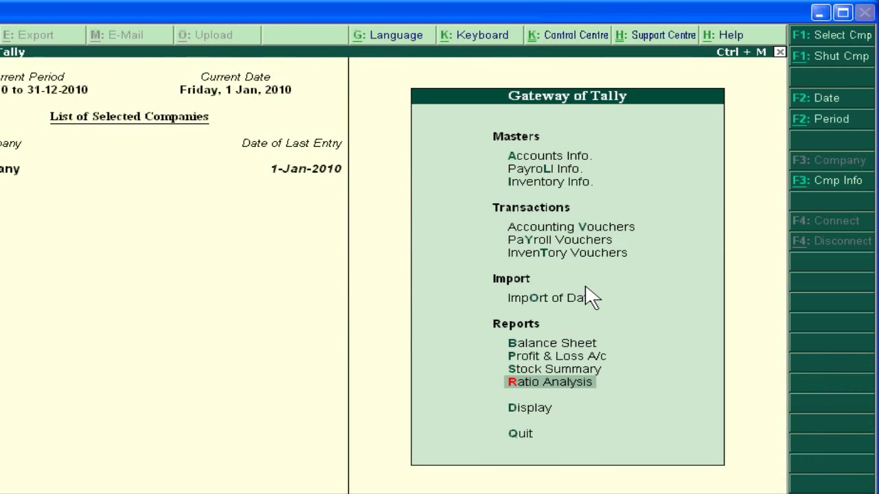
key("Up")
key("Up")
key("Up")
key("Up")
key("Up")
key("Up")
key("Up")
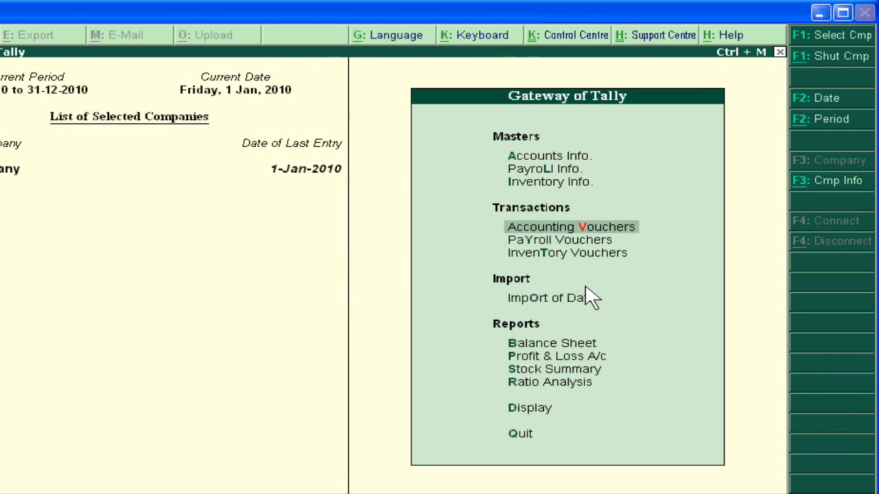
Start accounting voucher No. 4 with Cash as the account and open a new Ledger Creation form
key("Return")
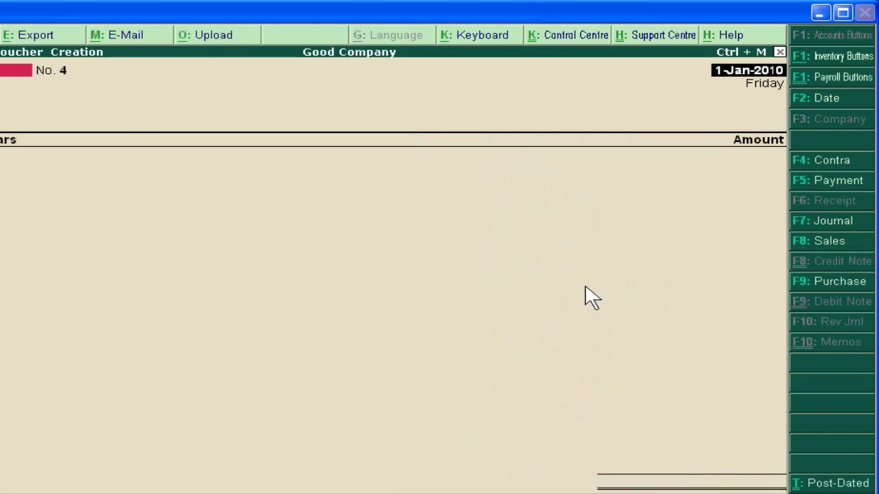
key("Return")
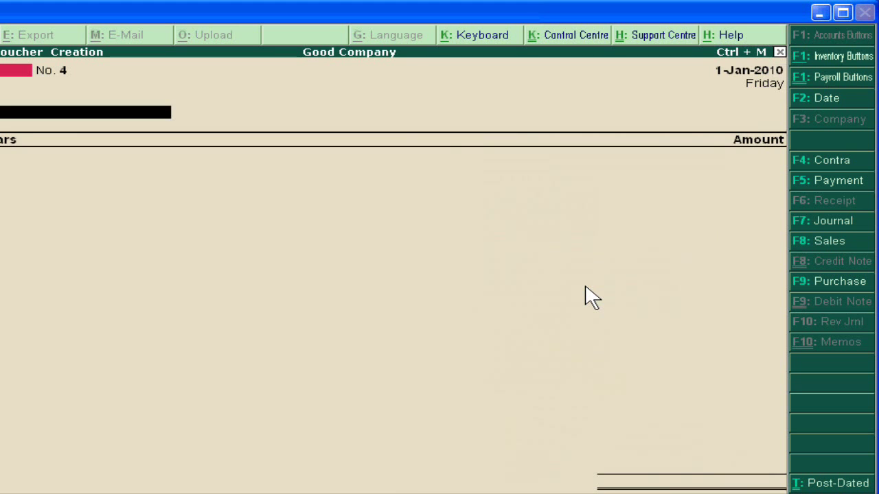
key("Return")
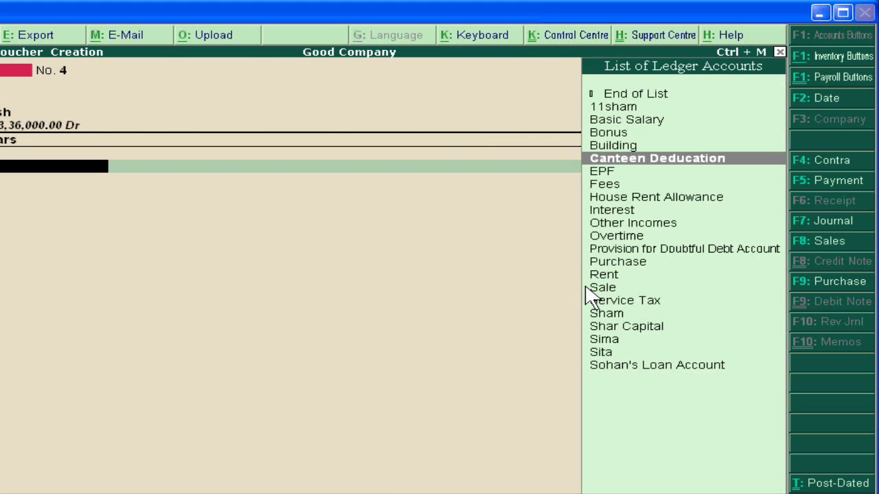
key("ctrl+Return")
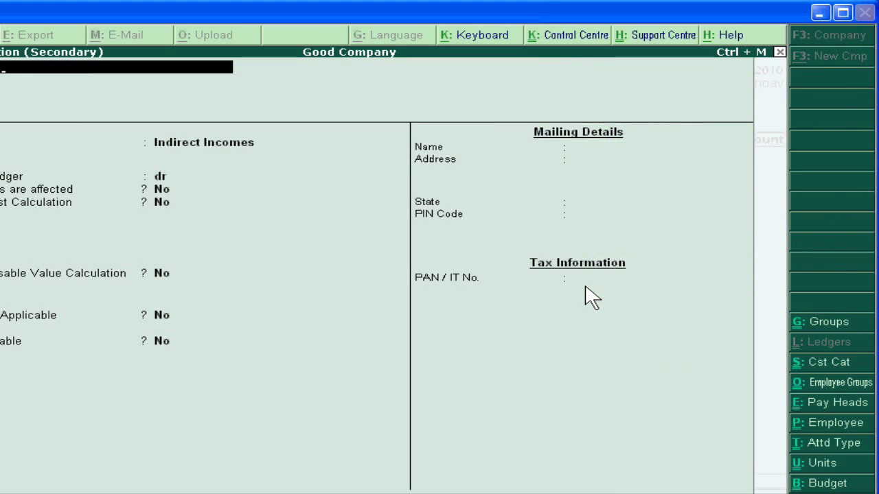
Create the 'Sohan Company' ledger under Loans (Liability), keeping the remaining default settings
type("Sohan Company")
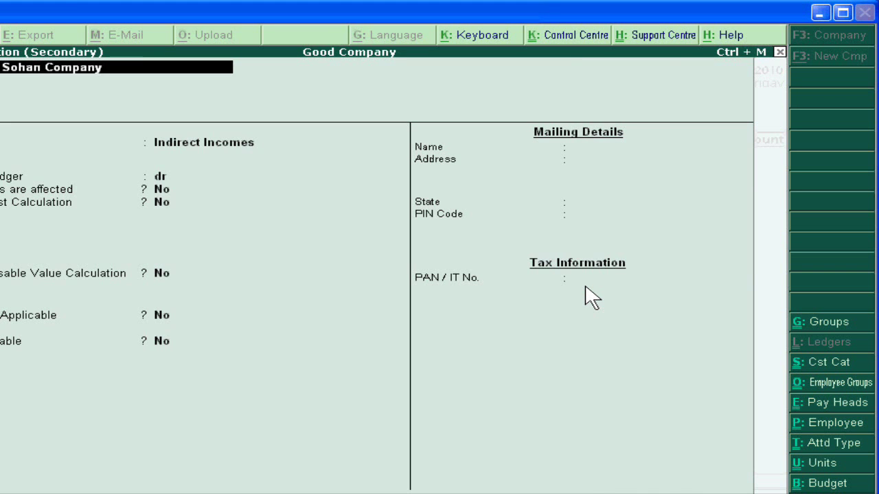
key("Return")
key("Return")
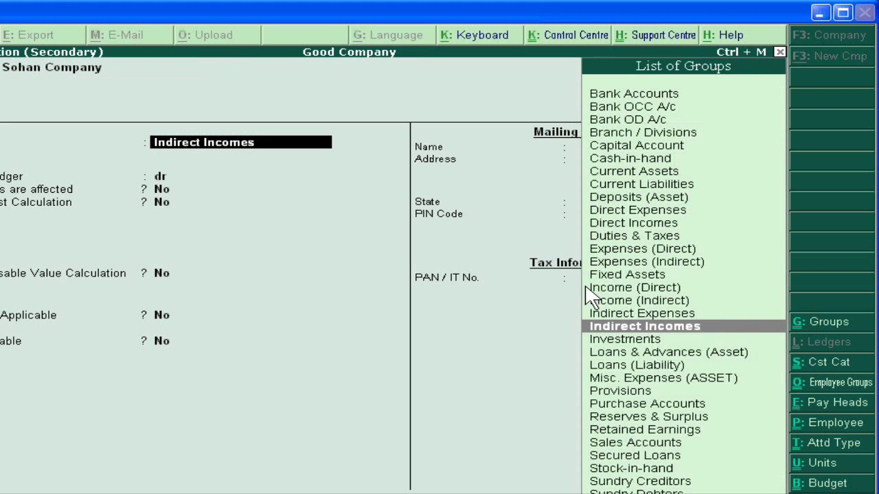
type("L")
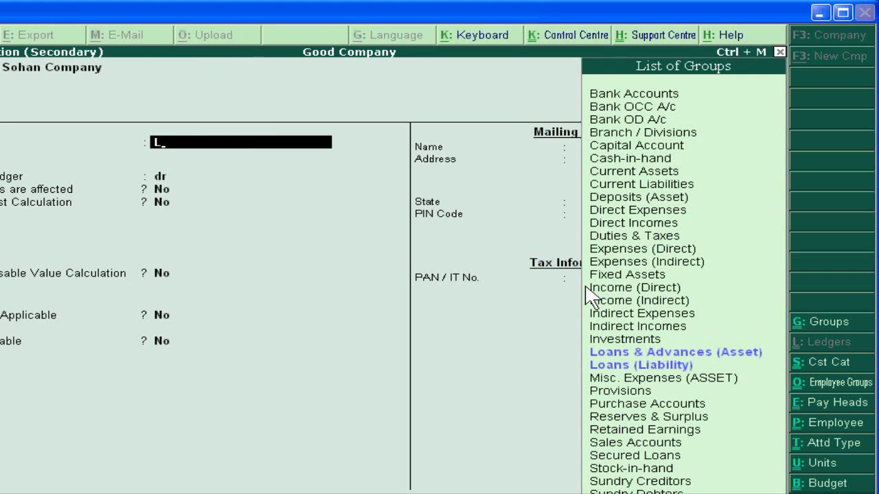
key("Down")
key("Return")
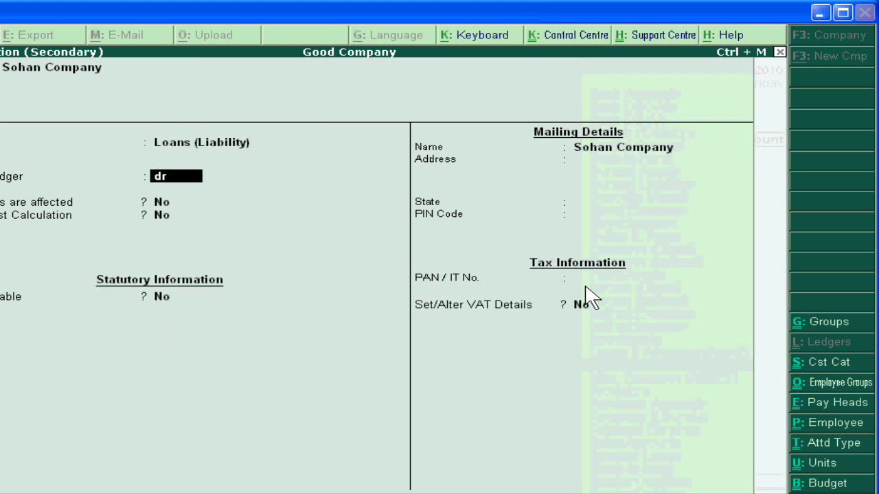
key("Return")
key("Return")
key("Return")
key("Return")
key("Return")
key("Return")
key("Return")
key("Return")
key("Return")
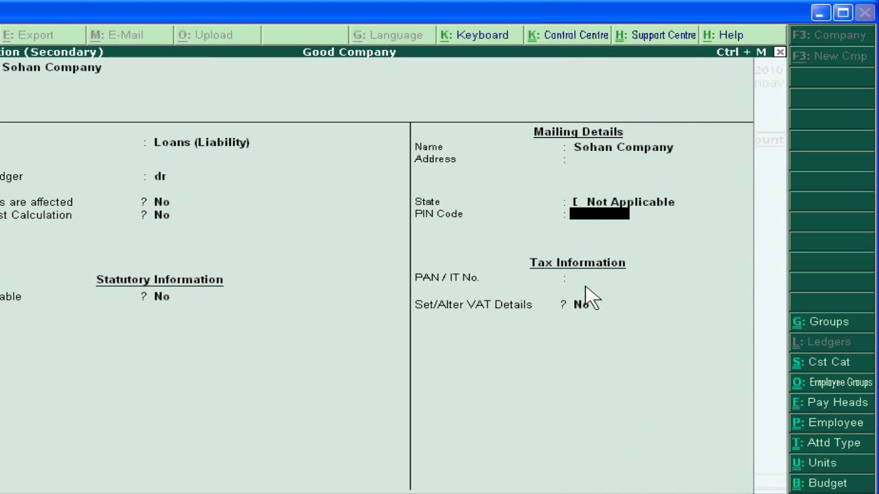
key("Return")
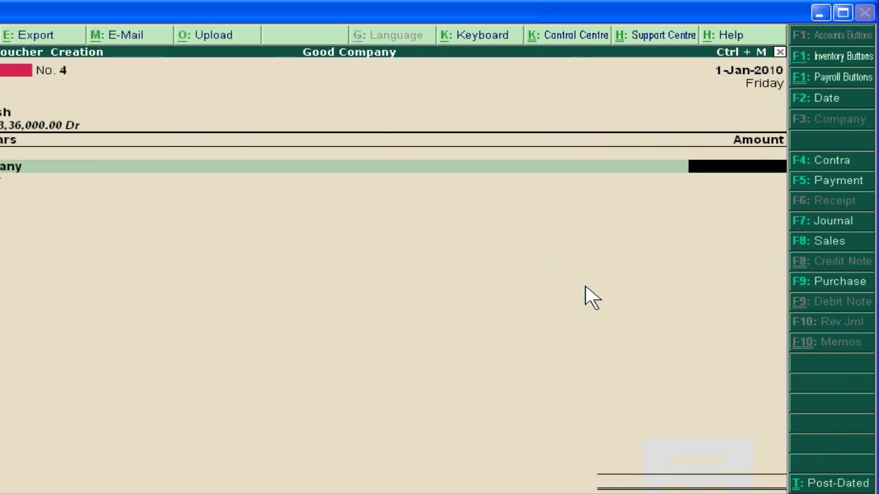
Enter 1,00,000 received from Sohan Company, save voucher No. 4, and return to the Gateway
type("100000")
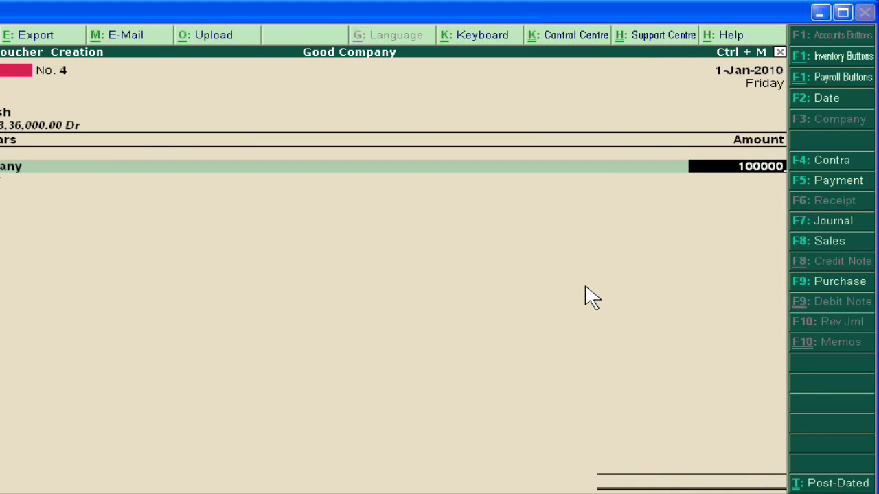
key("Return")
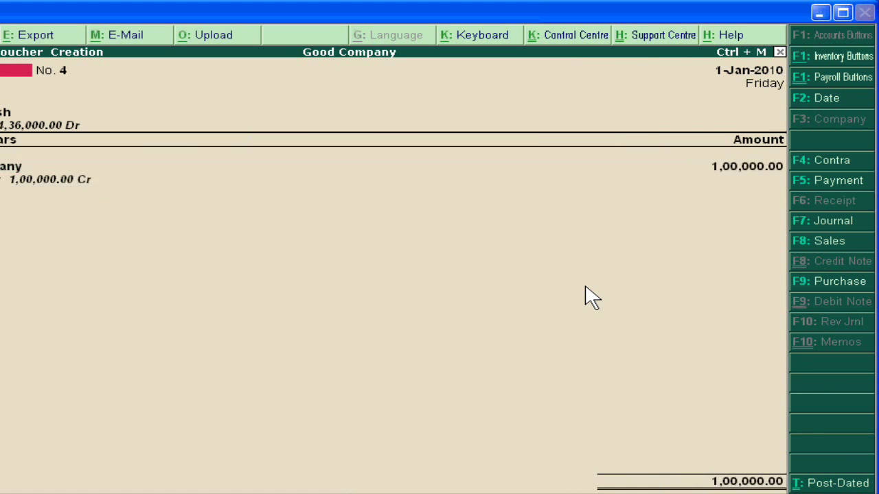
key("Return")
key("Return")
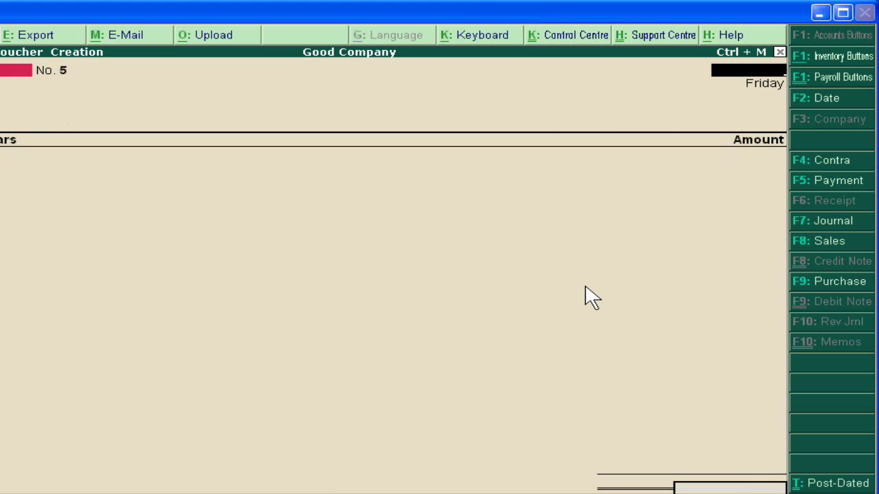
key("Escape")
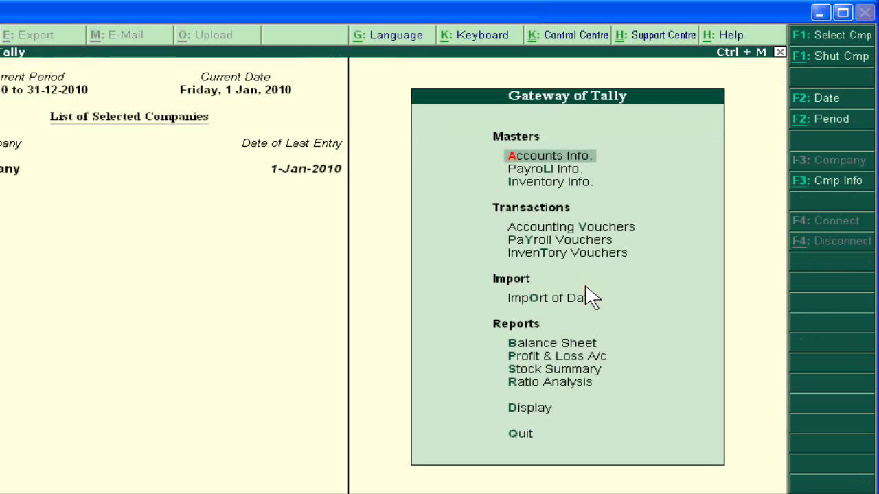
Reopen the Ratio Analysis report to see the updated figures
key("Down")
key("Down")
key("Down")
key("Down")
key("Down")
key("Down")
key("Down")
key("Down")
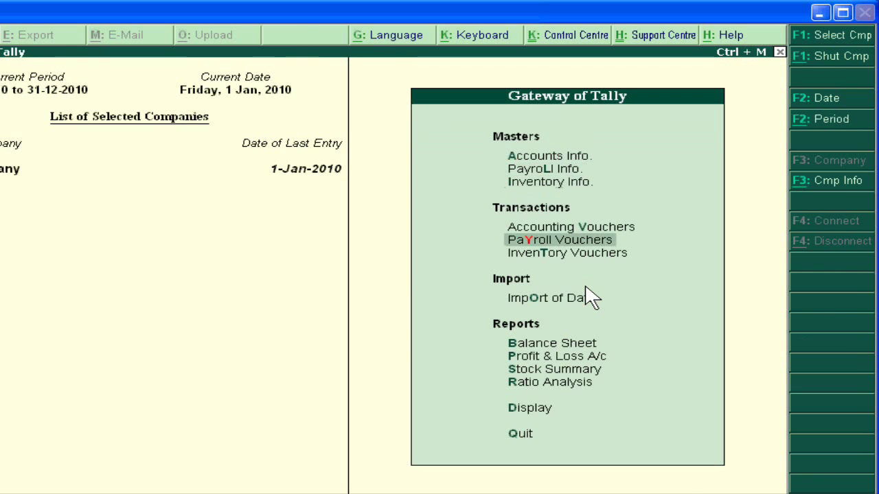
key("Down")
key("Down")
key("Down")
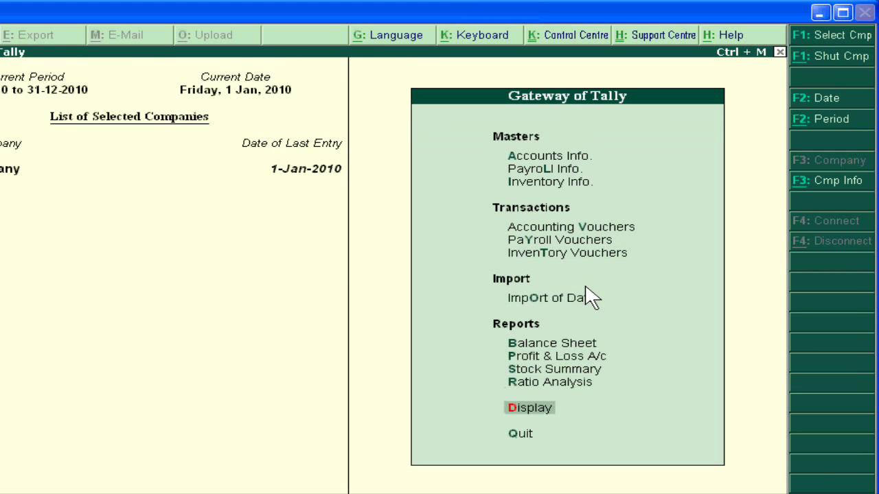
key("Up")
key("Return")
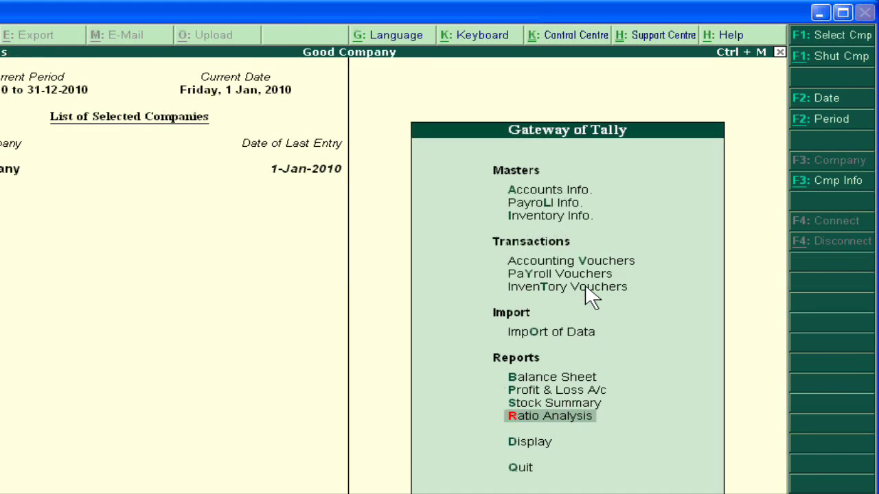